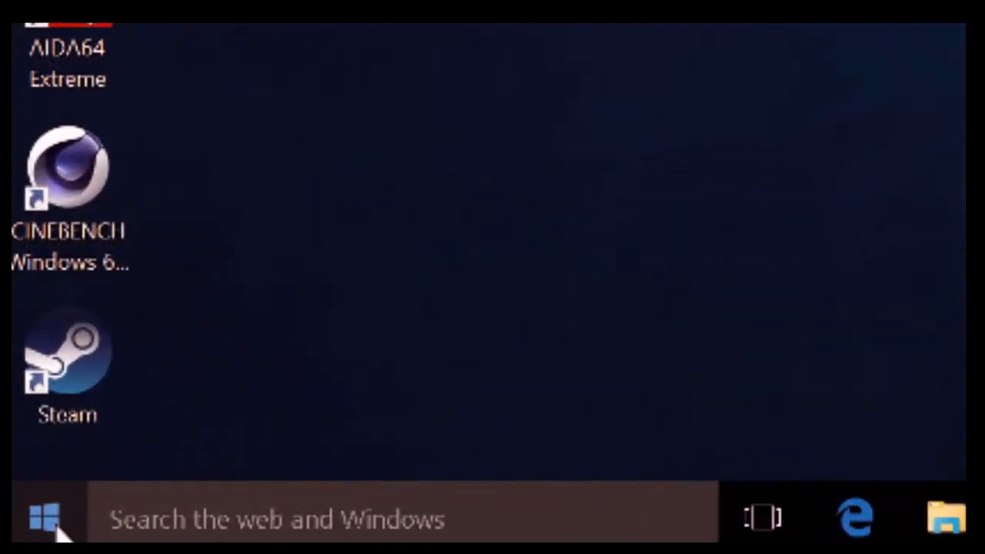
Open the Performance Options from the advanced system settings of the computer's System properties
right_click(22, 541)
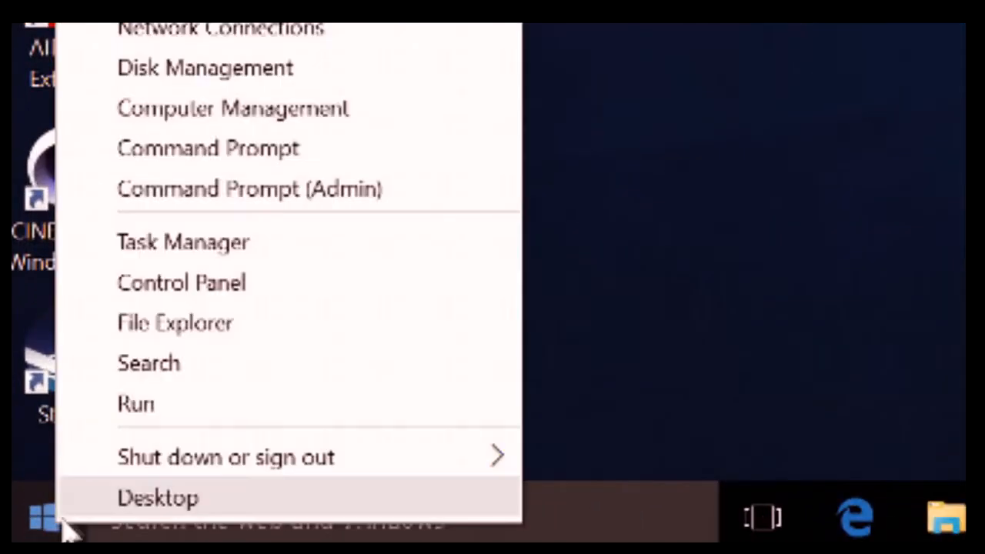
click(150, 217)
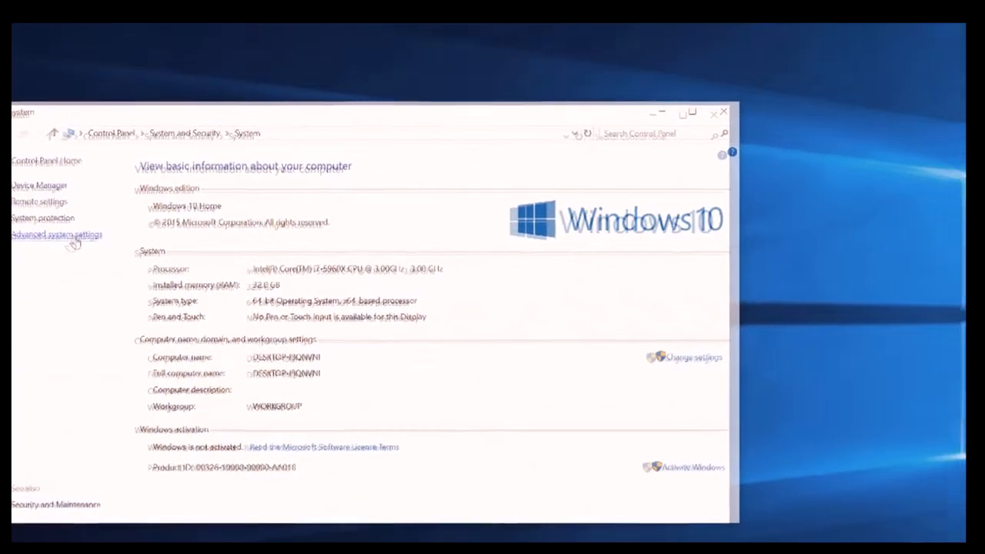
click(73, 237)
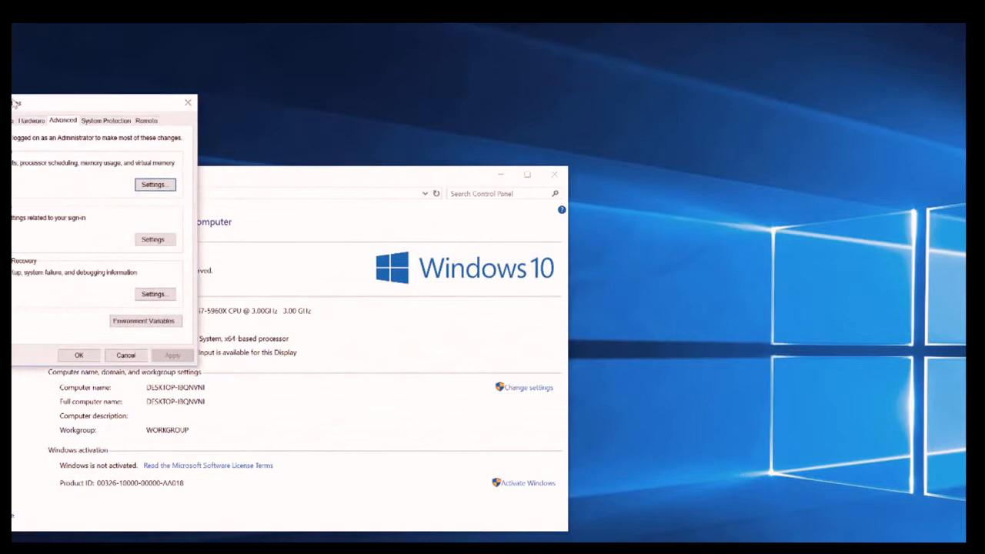
drag(16, 103, 733, 231)
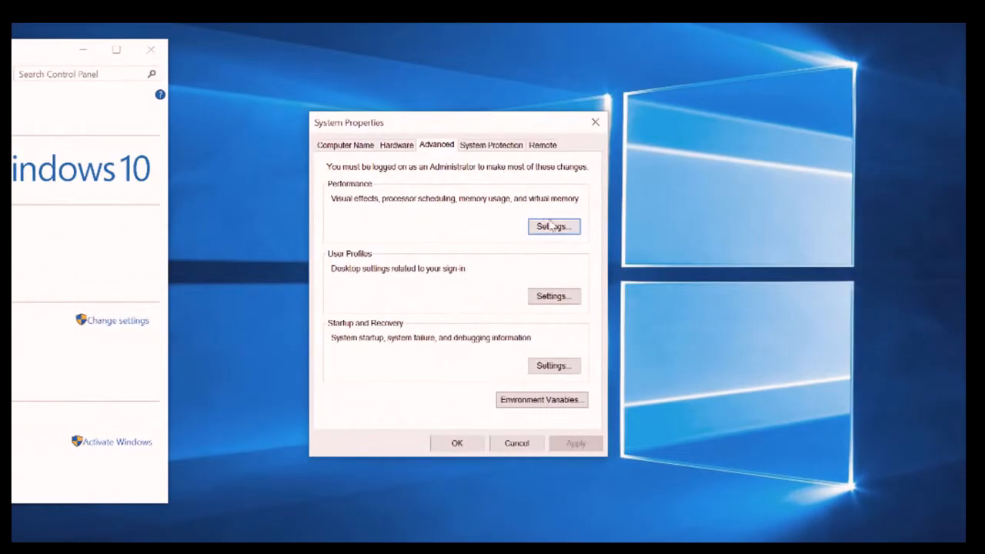
click(551, 225)
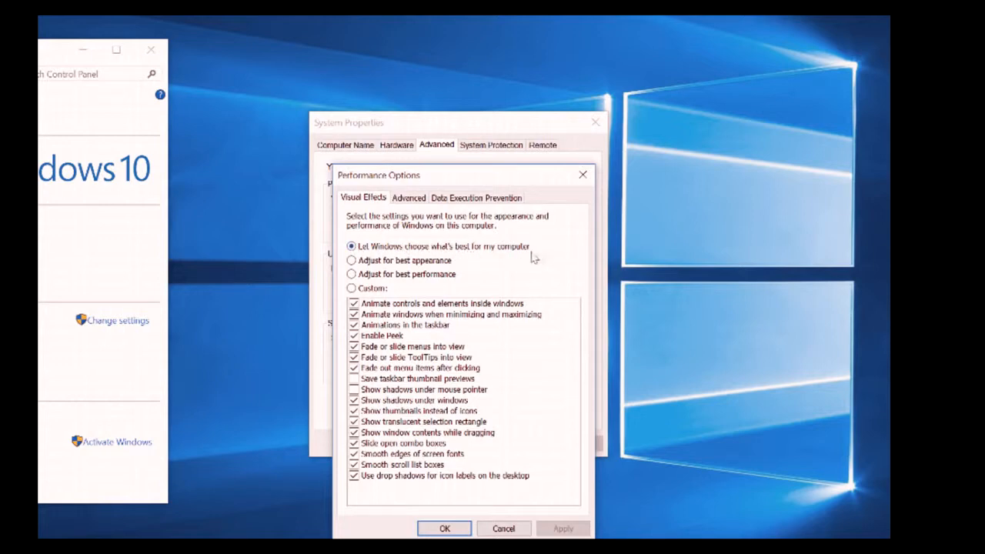
Set the visual effects to Adjust for best performance, apply the change, and close the system windows
click(358, 276)
click(562, 529)
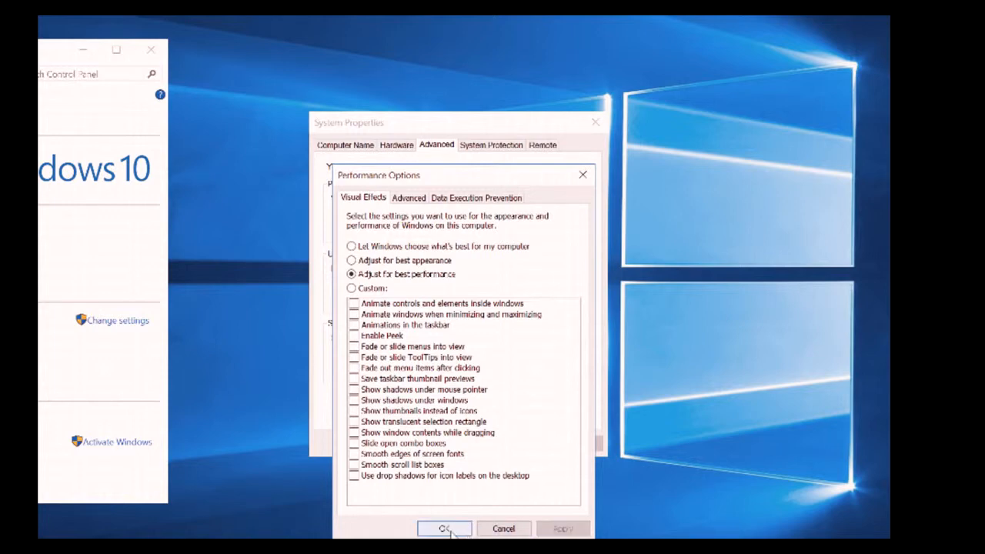
click(436, 533)
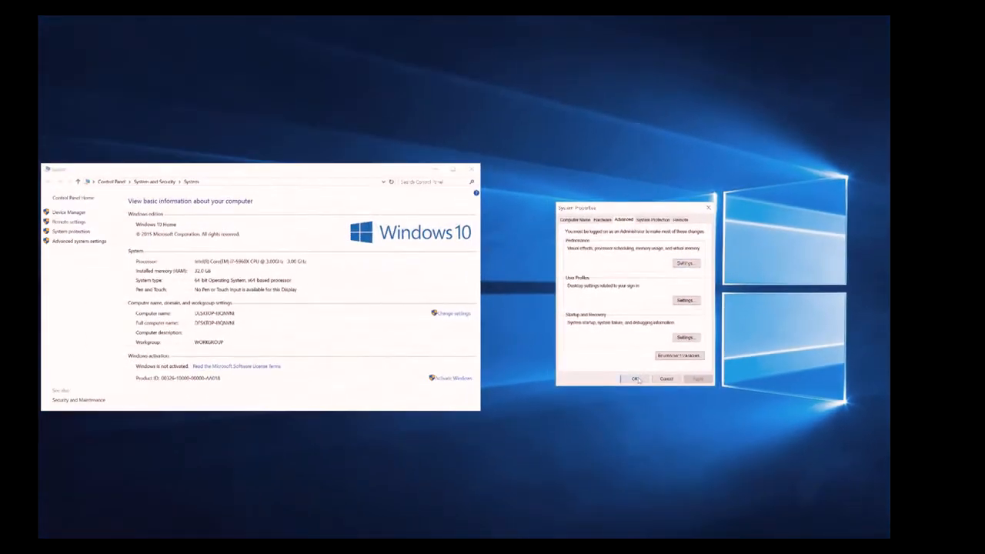
click(636, 379)
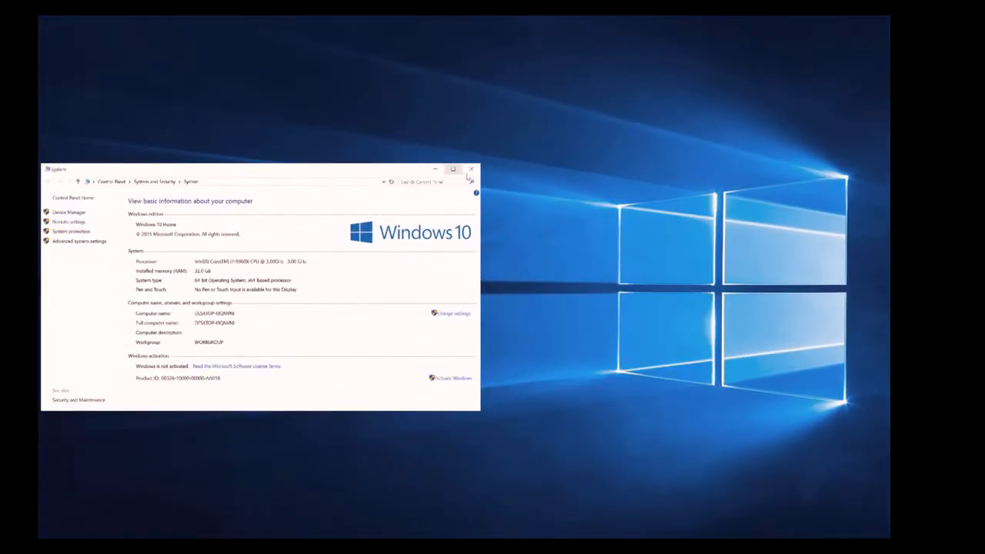
click(471, 169)
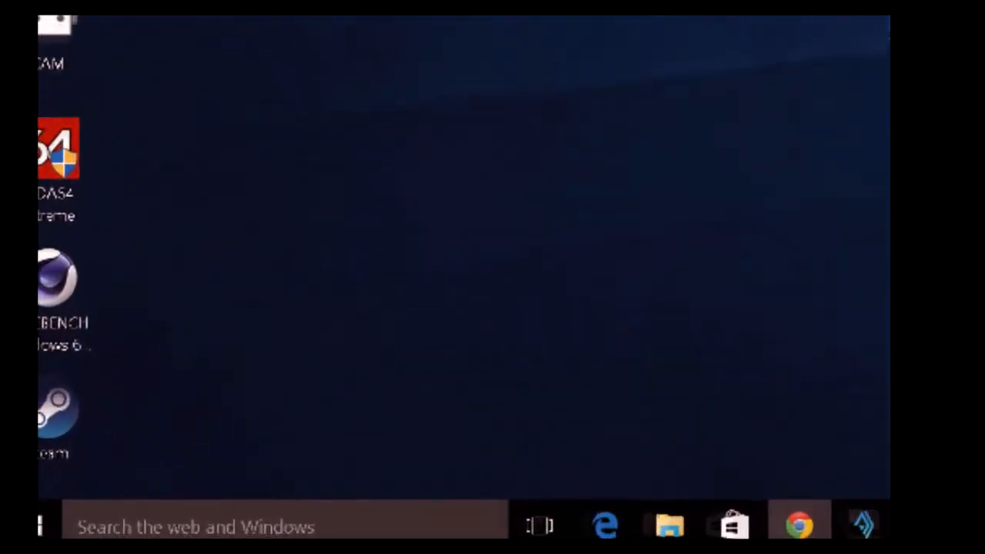
Search Windows for msconfig and open System Configuration
click(208, 532)
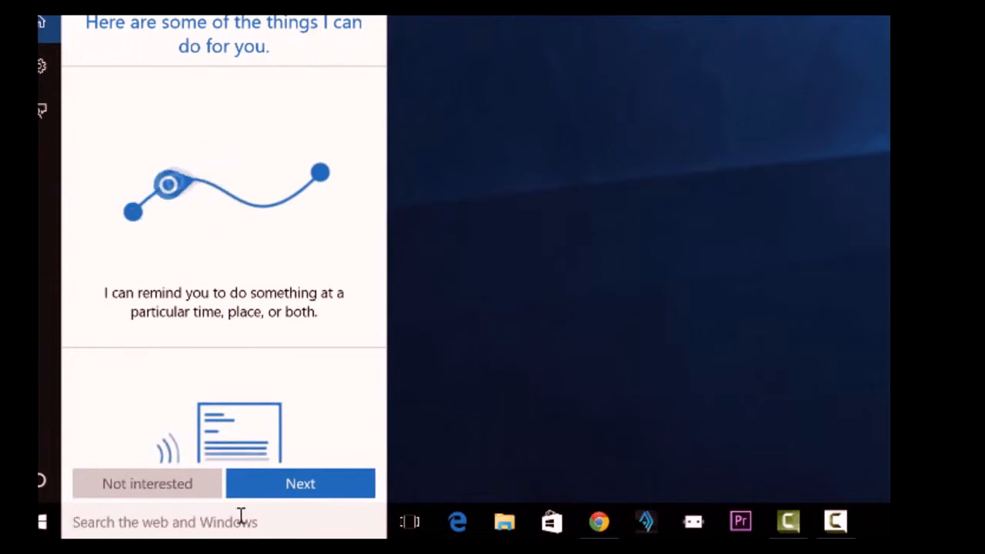
text(msco)
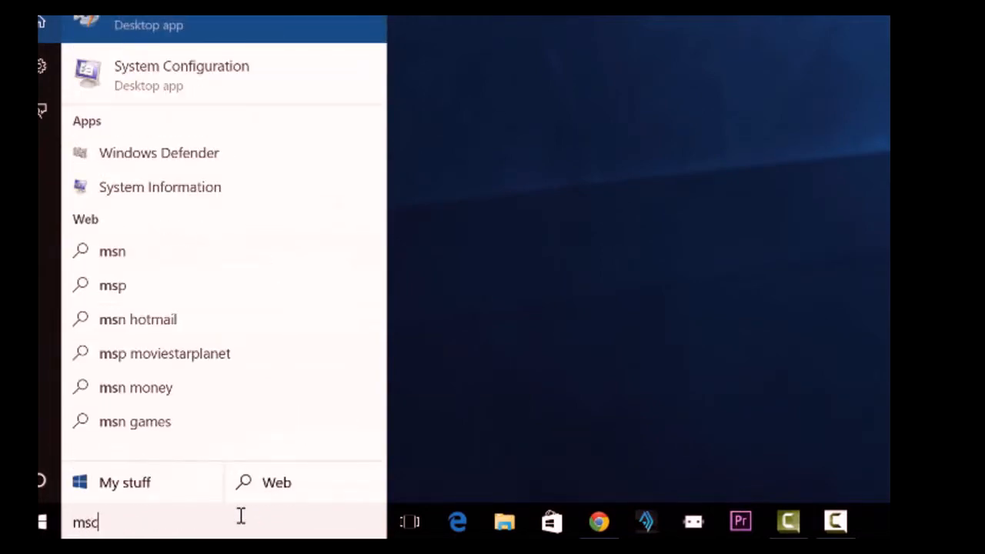
text(nfig)
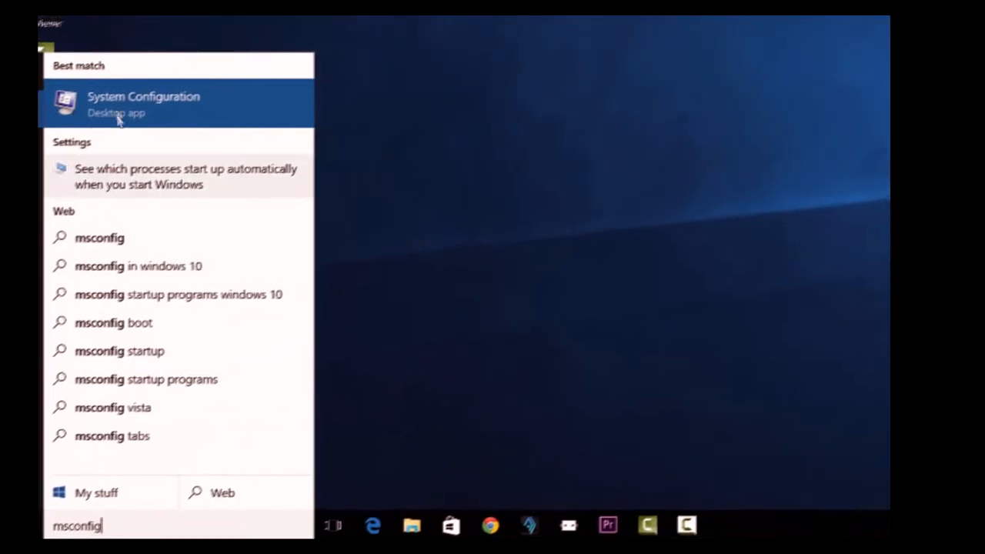
click(99, 125)
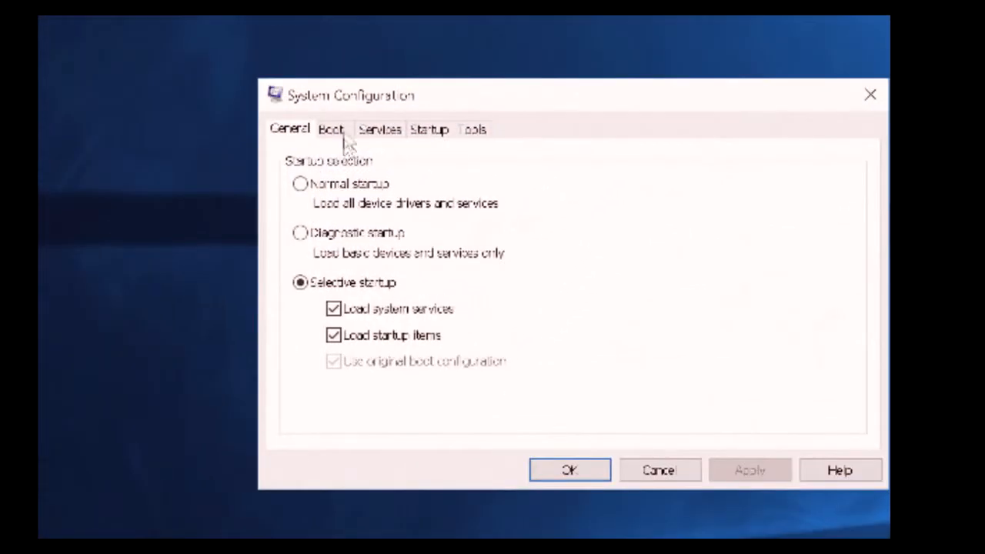
Set the boot timeout to 3 seconds
click(332, 133)
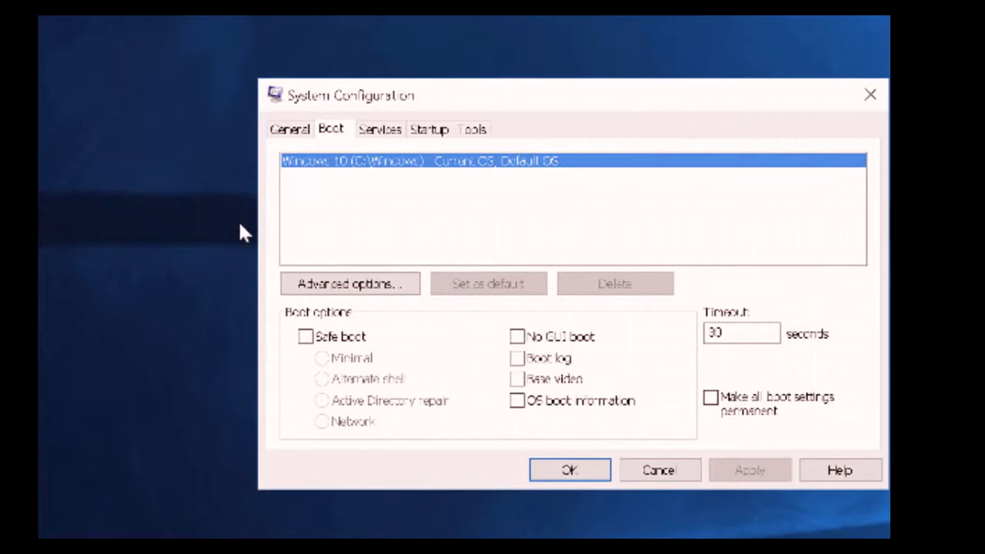
double_click(749, 337)
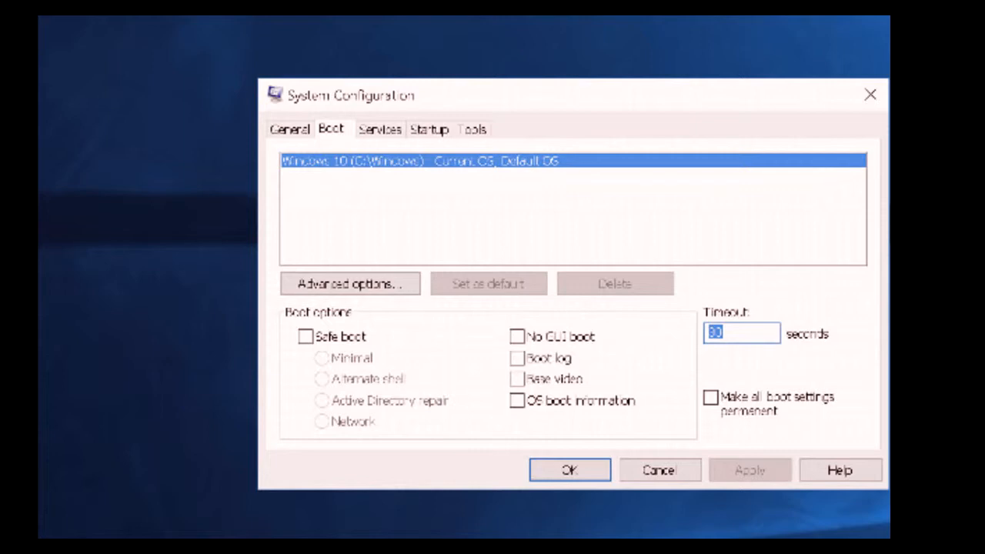
key(BackSpace)
text(3)
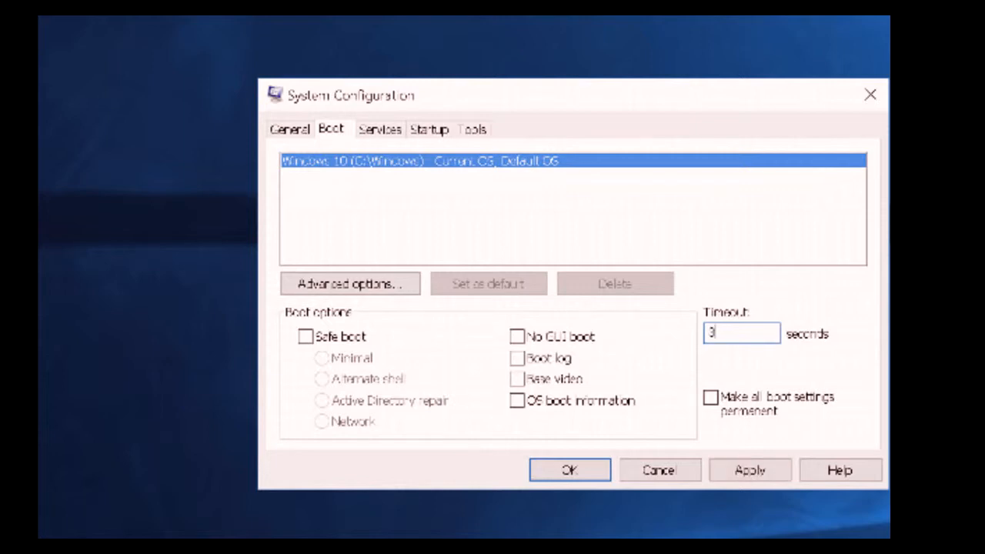
In the advanced boot options, set the number of processors to 16 and enable the maximum memory option
click(317, 287)
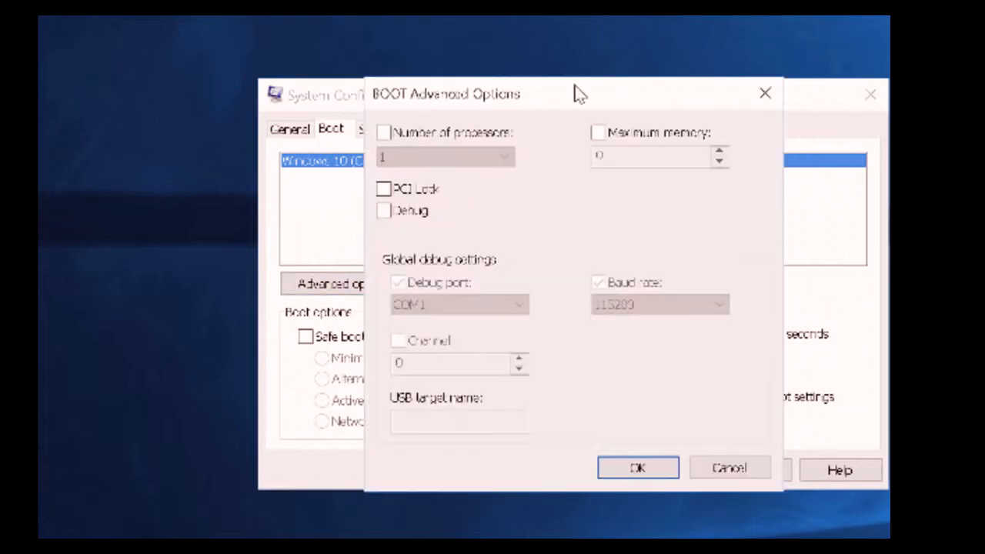
click(384, 134)
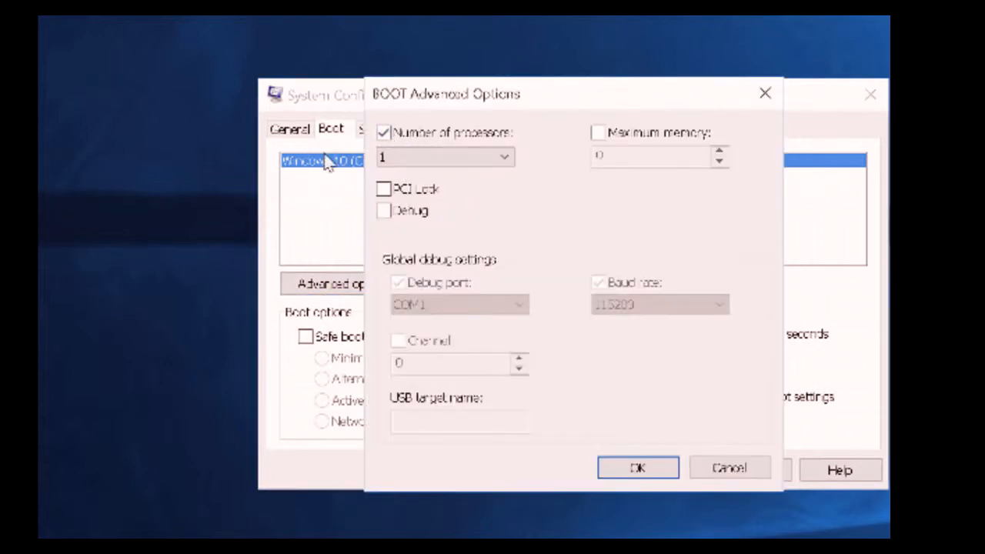
click(468, 160)
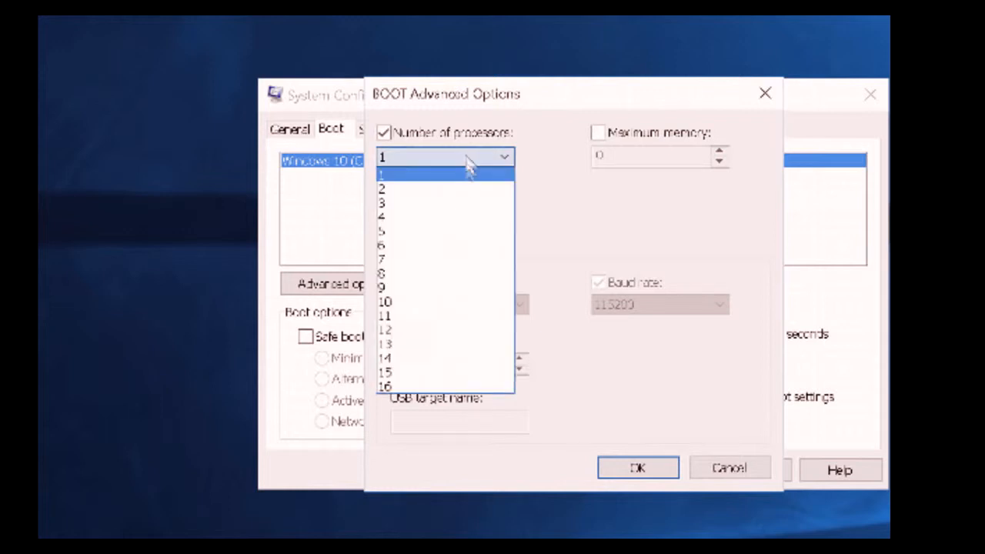
click(420, 387)
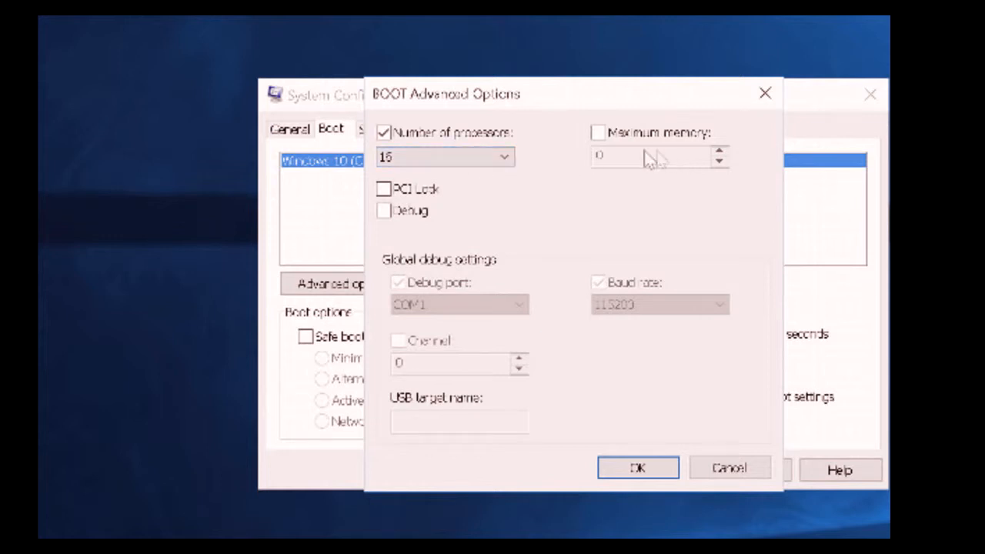
click(604, 137)
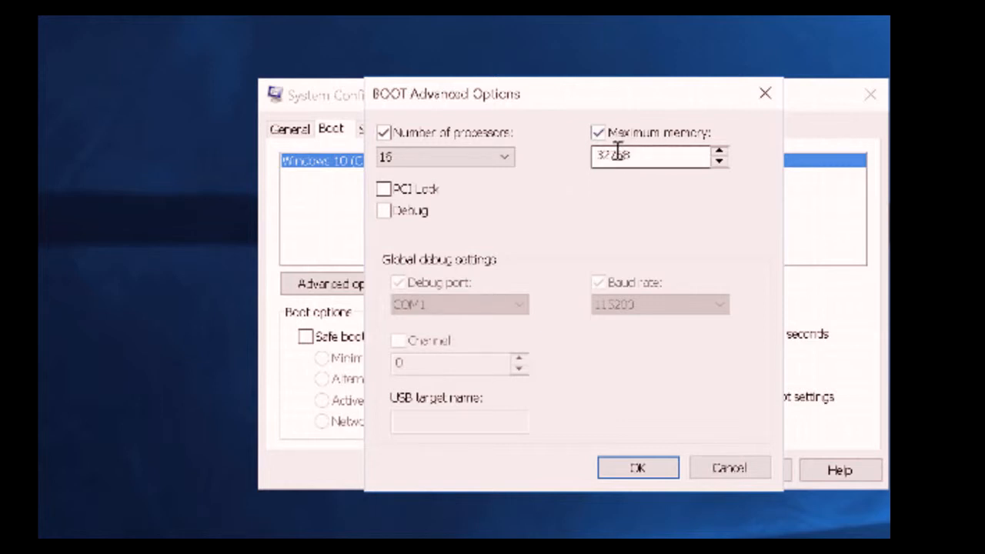
click(639, 470)
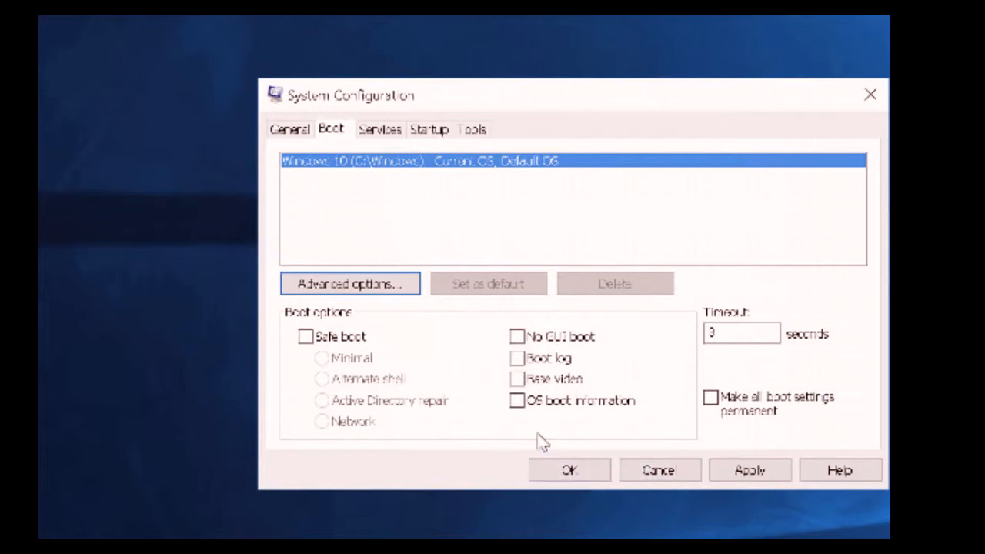
Turn No GUI boot on and off again, and apply the boot settings
click(516, 338)
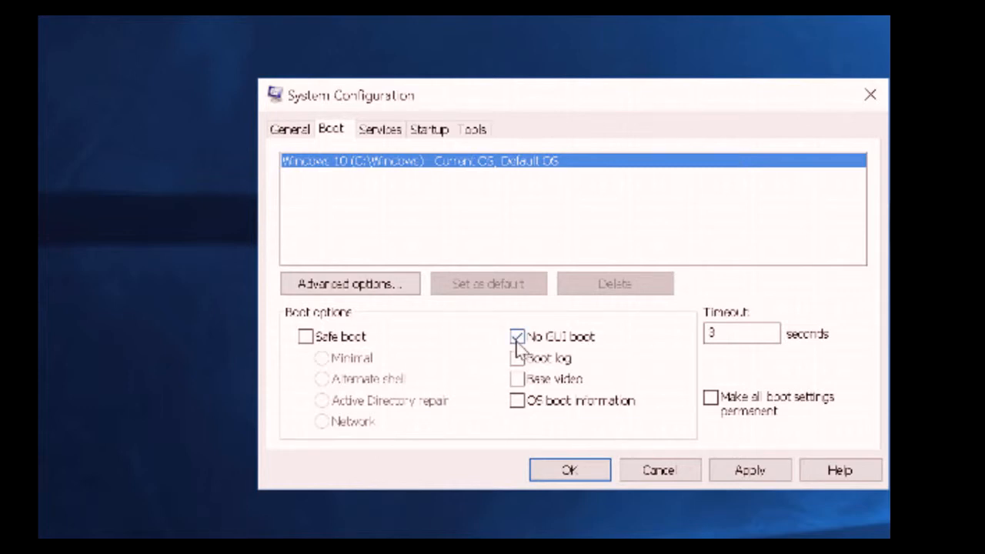
click(517, 339)
click(743, 472)
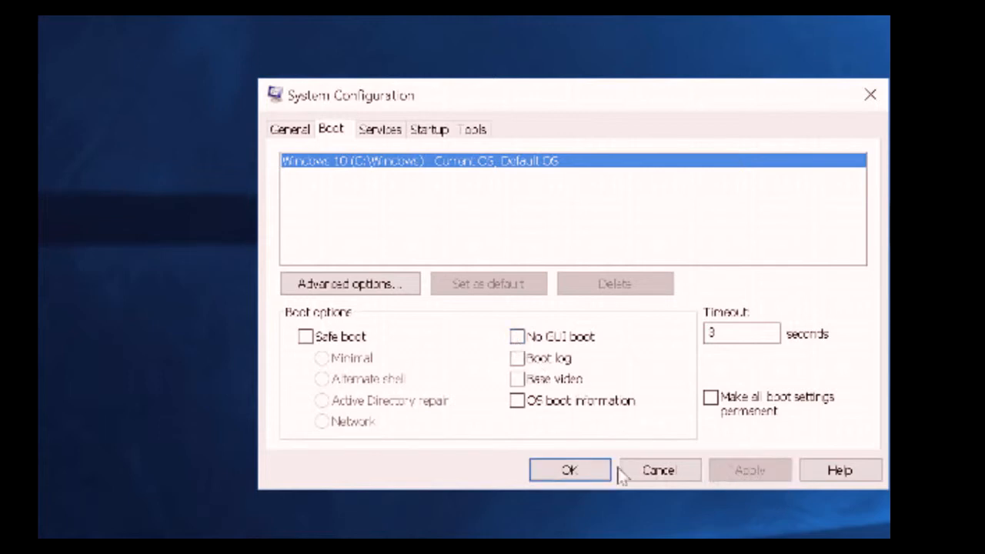
Open the startup program list in Task Manager and disable Adobe Creative Cloud and the Adobe Updater Startup Utility
click(424, 135)
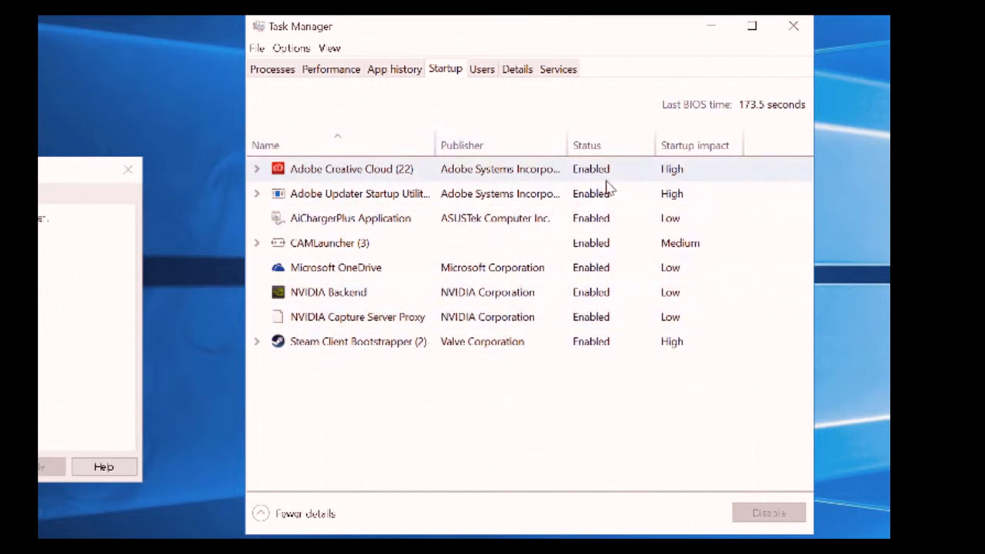
click(355, 170)
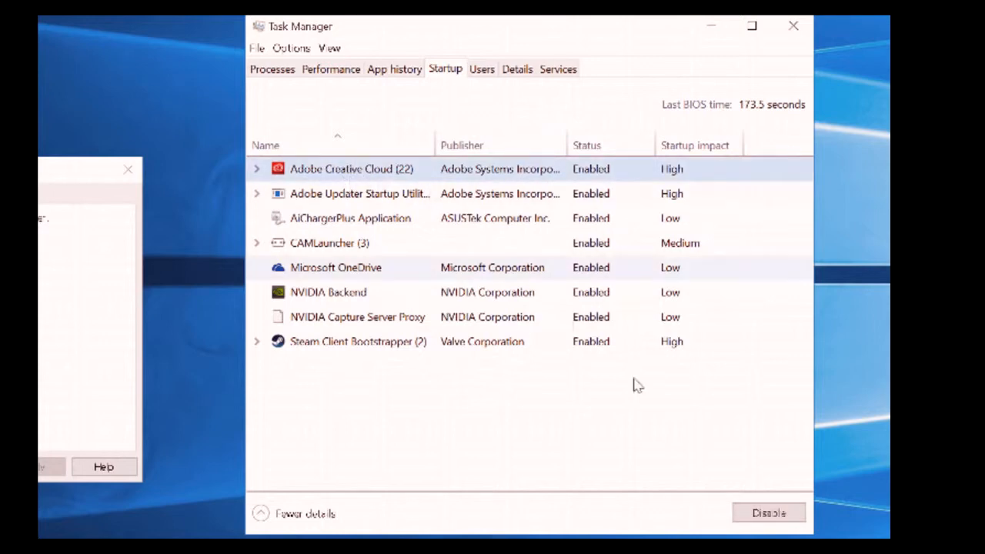
click(766, 526)
click(413, 194)
click(773, 513)
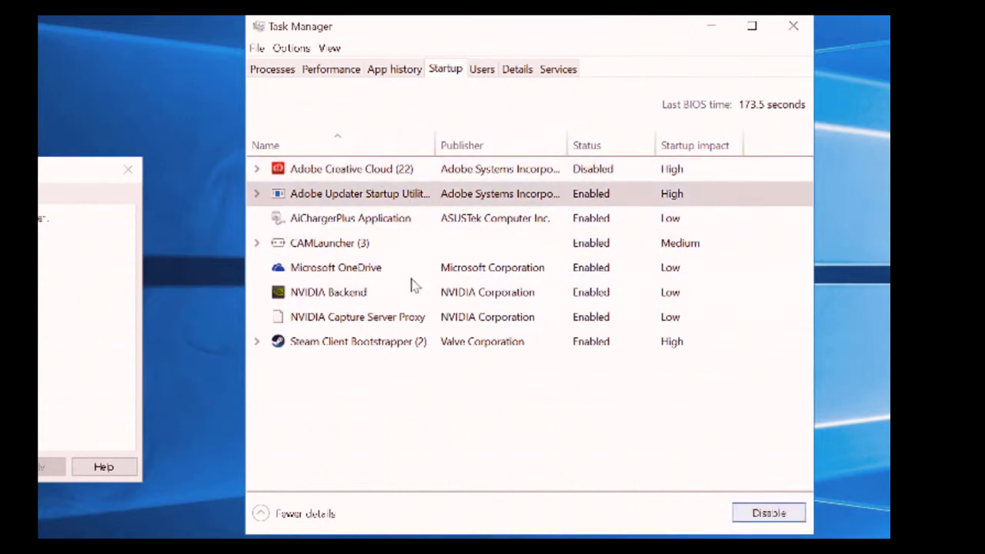
Disable AiChargerPlus Application, CAMLauncher and Microsoft OneDrive at startup
click(341, 218)
click(747, 511)
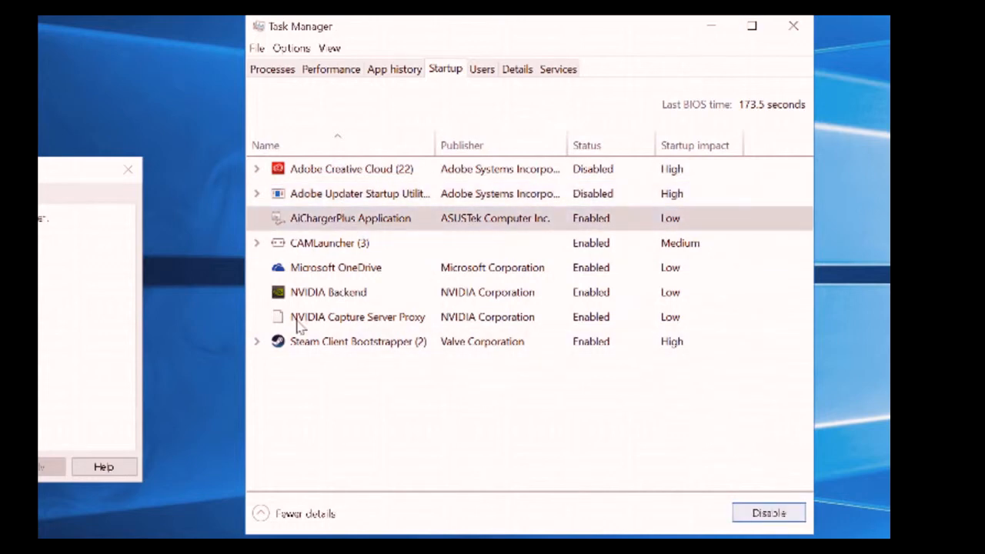
click(314, 242)
click(769, 513)
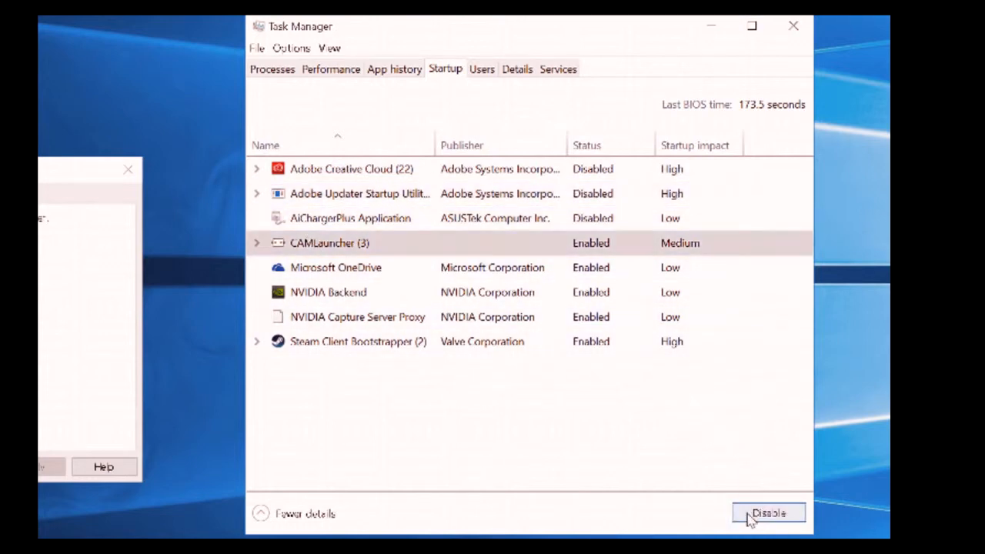
click(318, 275)
click(793, 516)
Disable NVIDIA Backend and NVIDIA Capture Server Proxy at startup
click(318, 294)
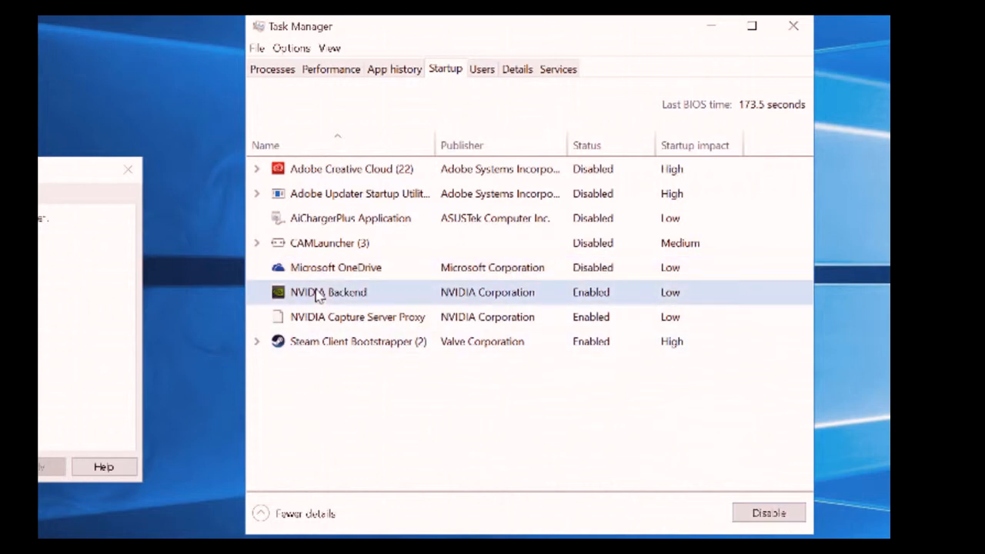
click(770, 514)
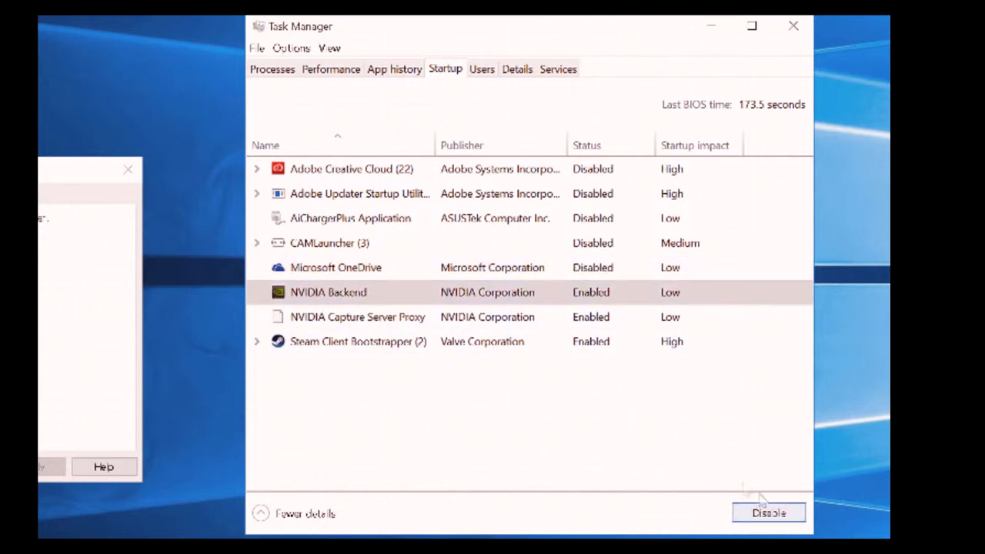
click(378, 317)
click(756, 515)
Review the list of Windows services and their running status in Task Manager
click(558, 69)
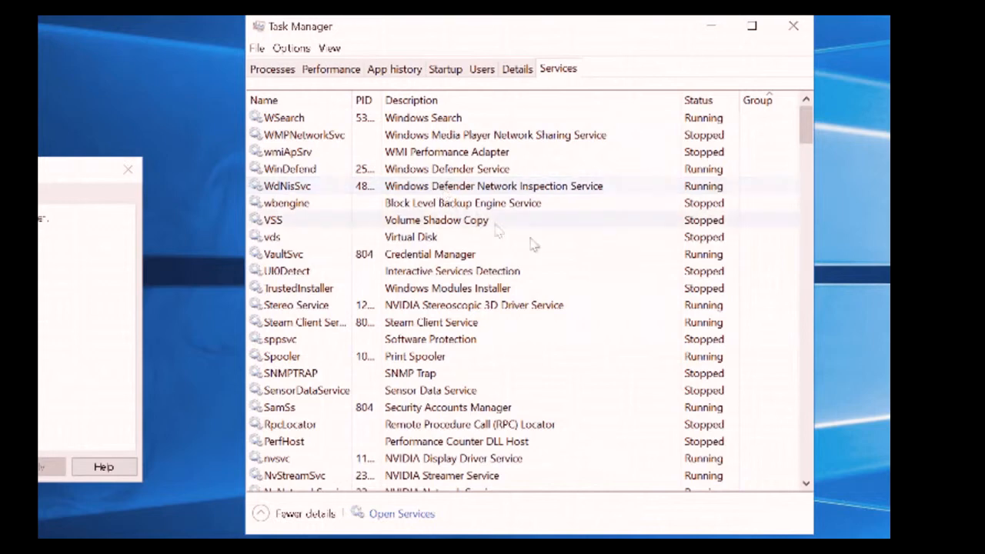
scroll(616, 293, down, 1)
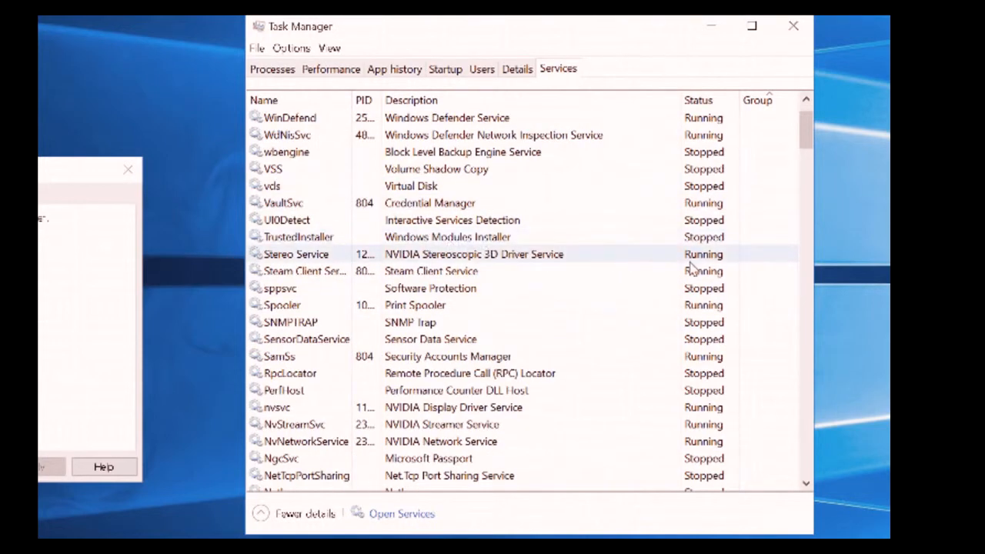
scroll(690, 267, down, 2)
scroll(539, 233, down, 20)
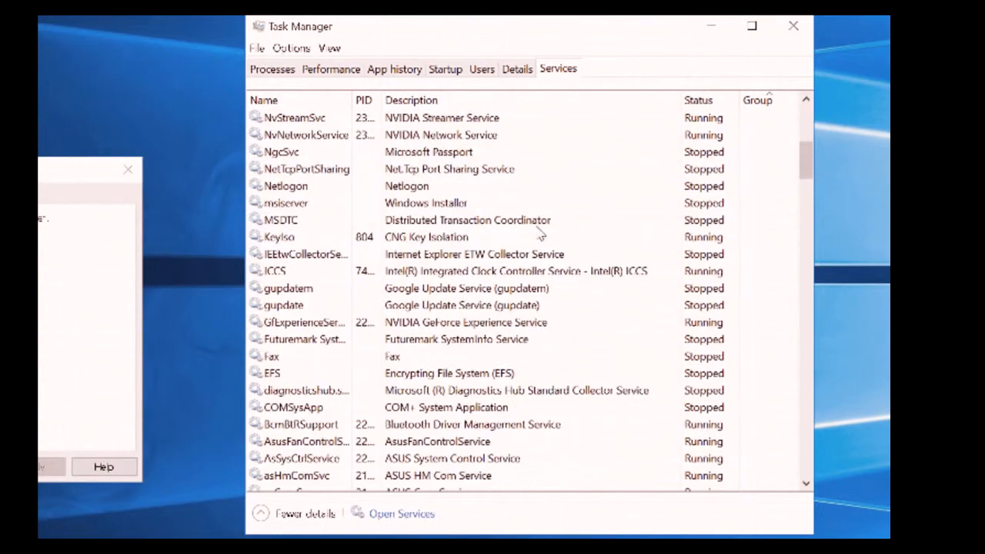
scroll(541, 237, down, 5)
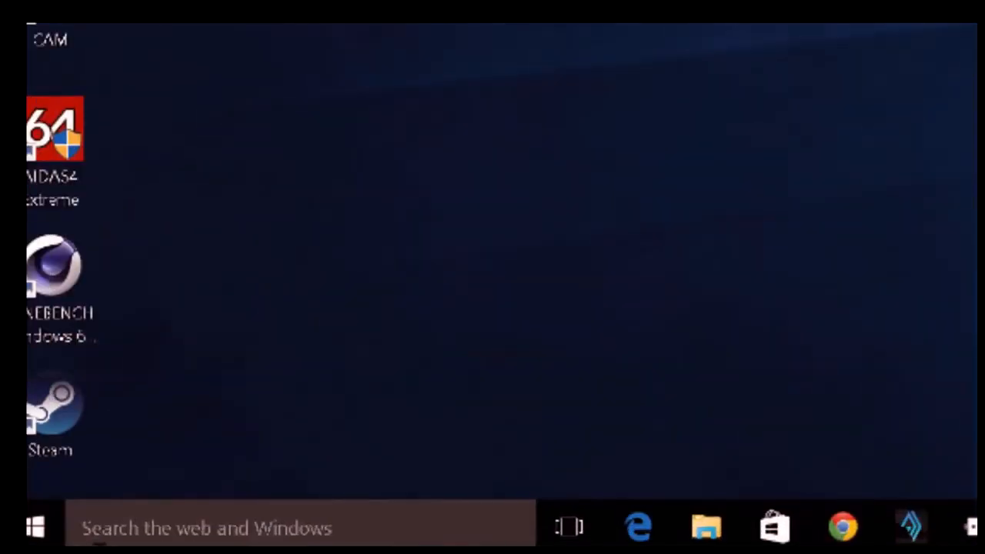
Open File Explorer and bring up the properties of Local Disk (C:)
click(35, 527)
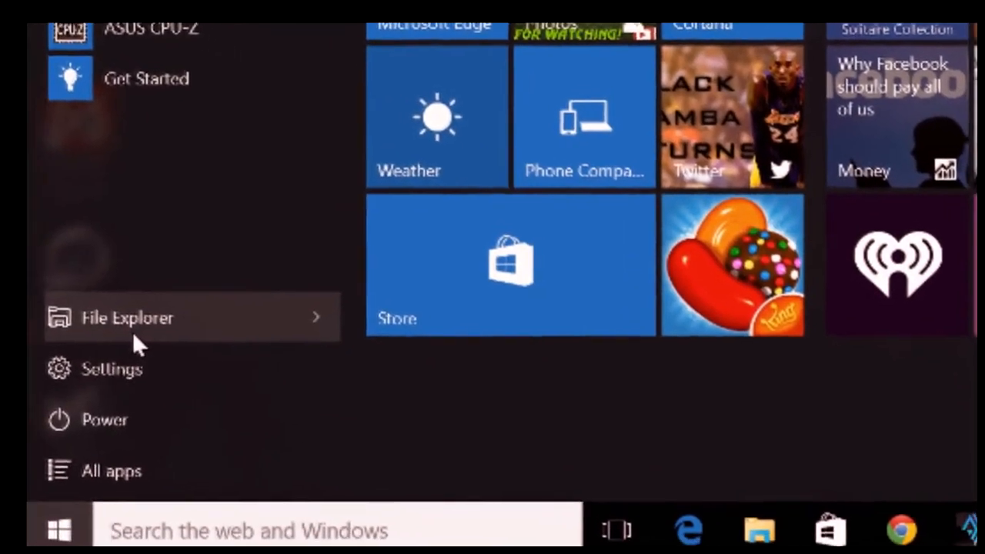
click(133, 336)
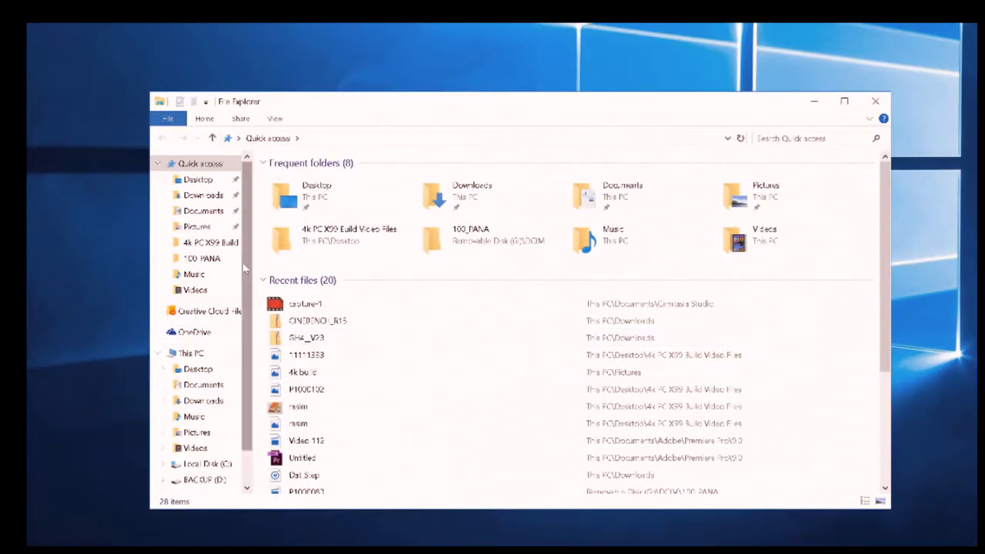
scroll(202, 431, down, 1)
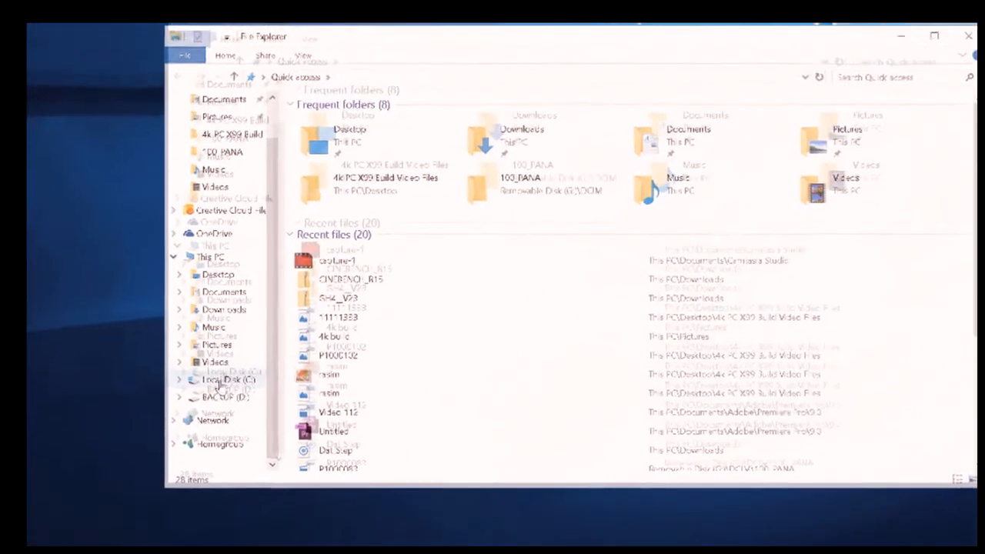
right_click(200, 413)
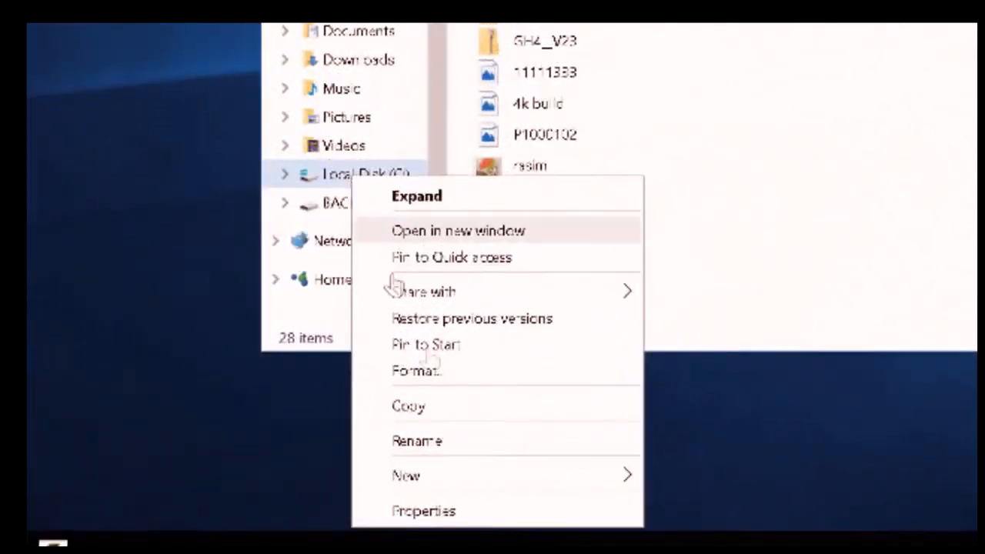
click(370, 531)
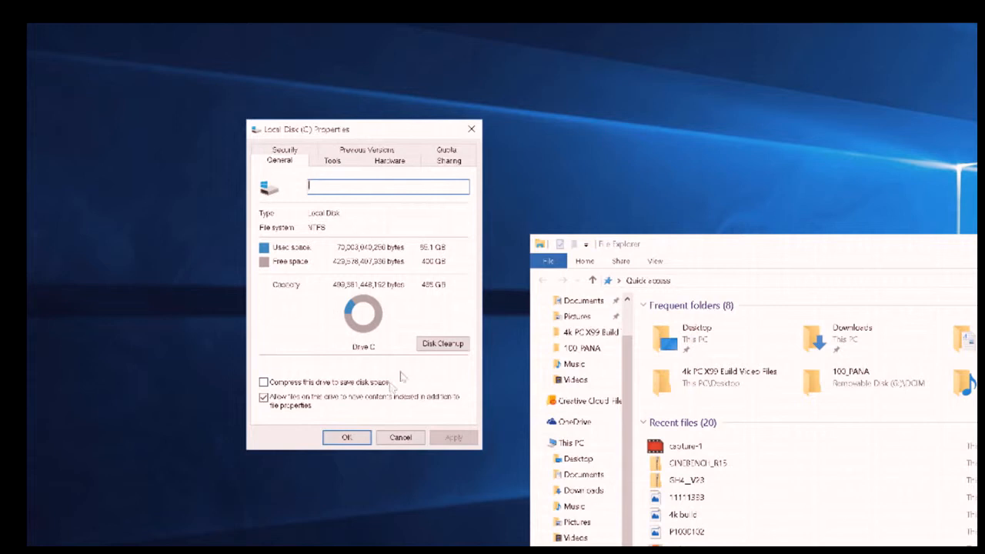
Start Disk Cleanup for drive C and mark the system error memory dumps, Windows Error Reporting files, Recycle Bin and temporary files for deletion
click(444, 344)
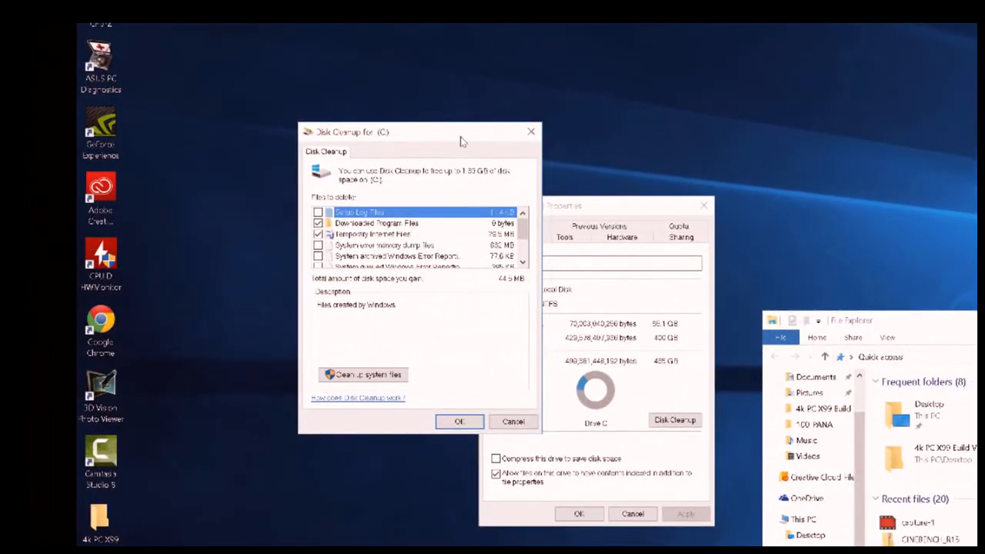
drag(229, 60, 410, 247)
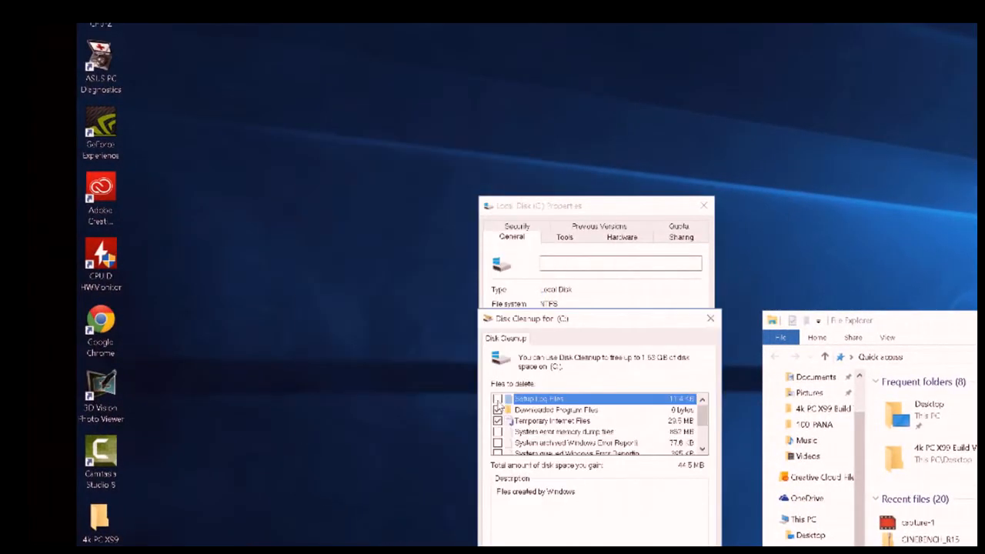
click(498, 432)
scroll(501, 434, down, 1)
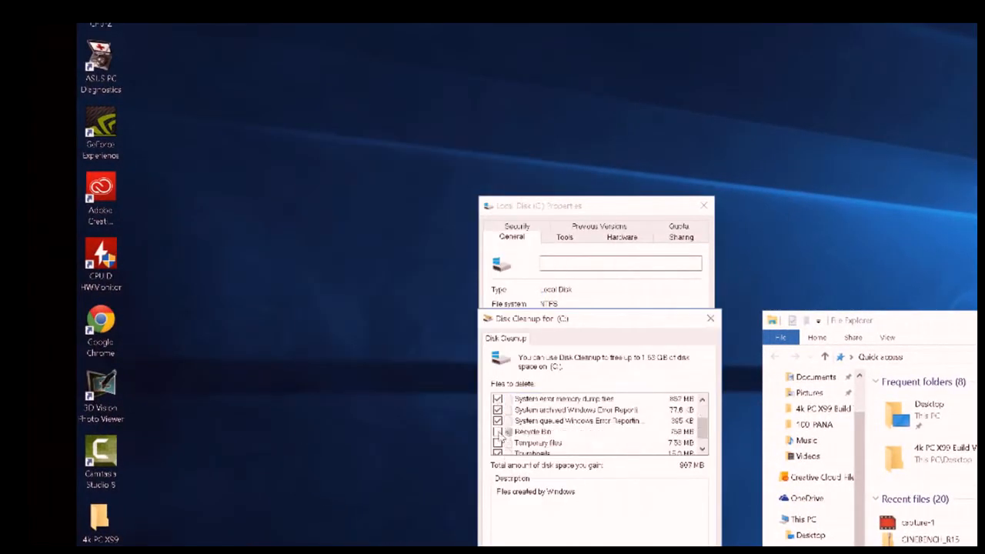
click(498, 432)
scroll(645, 439, down, 1)
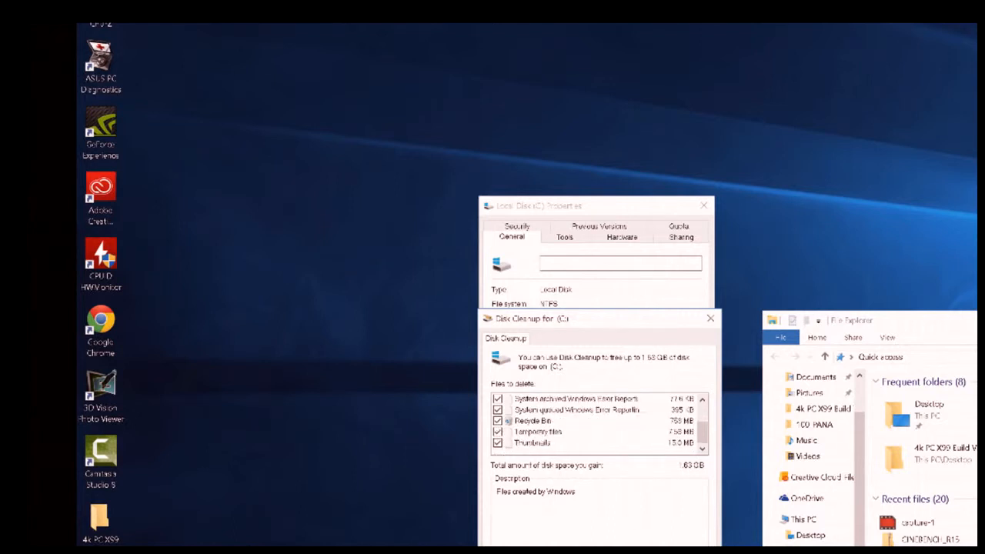
key(Escape)
click(671, 420)
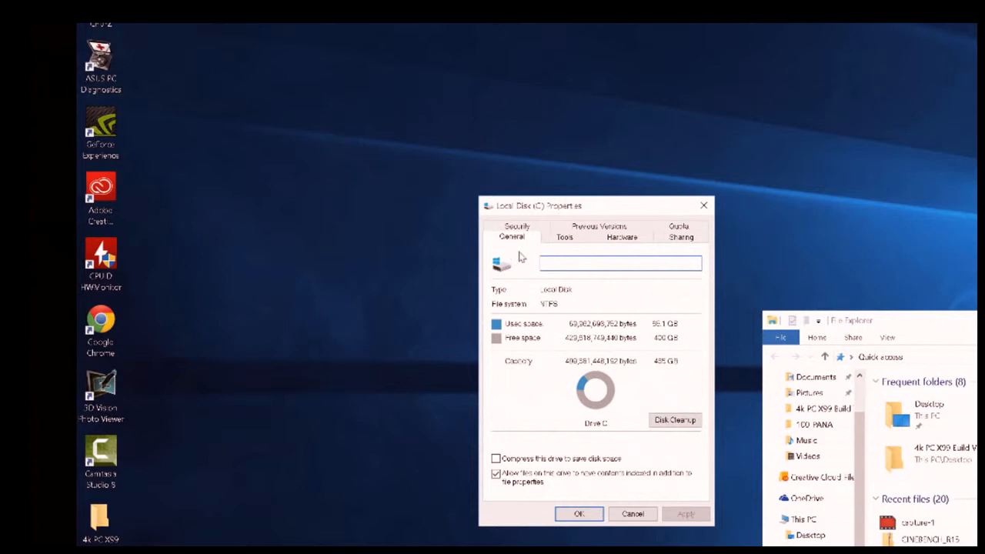
Start the file system error check for Local Disk (C:) from its drive properties
click(574, 239)
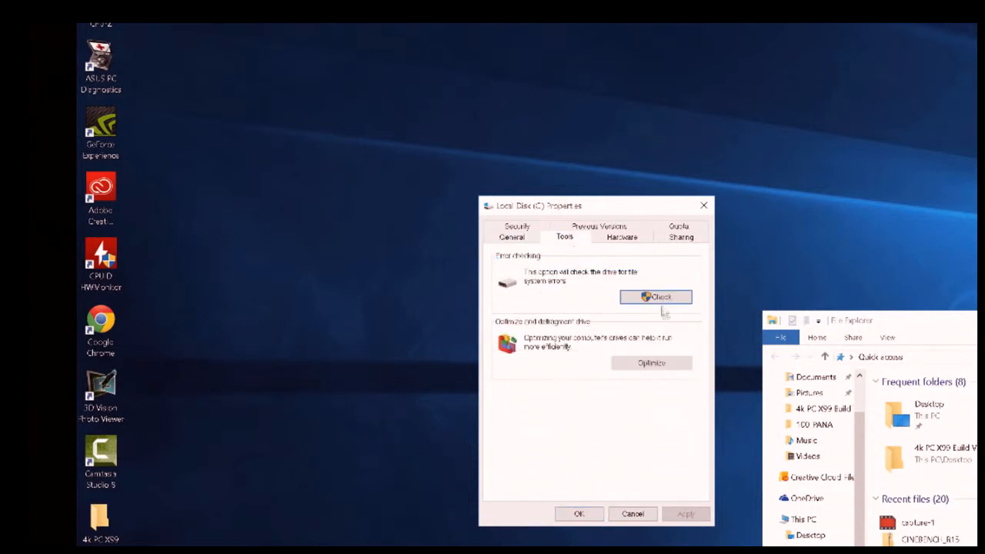
click(660, 297)
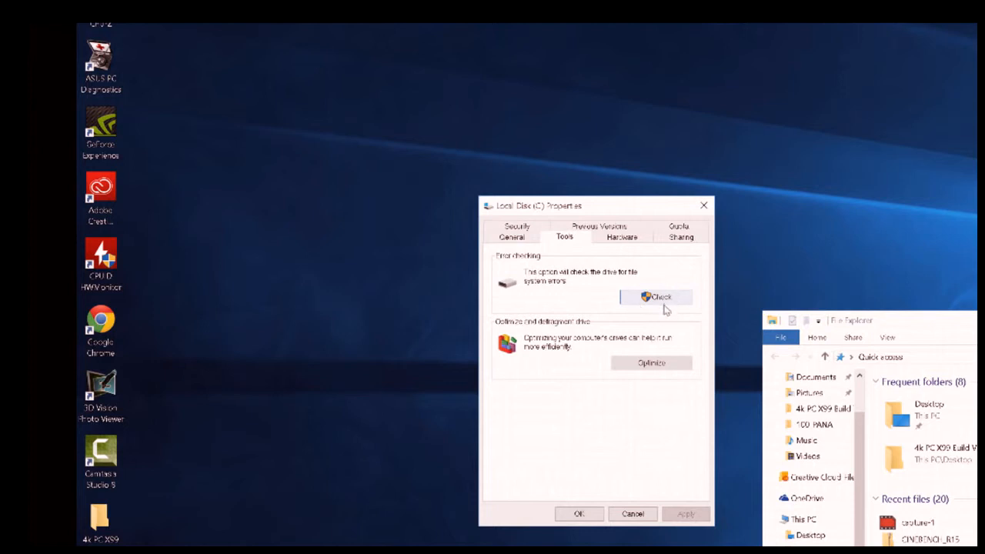